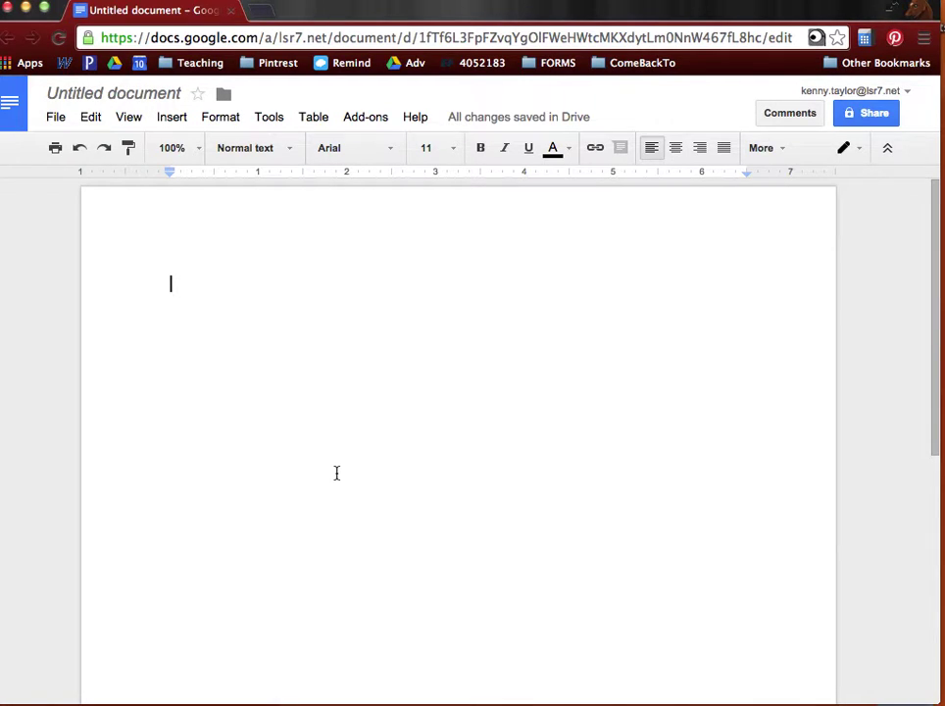
Enter the student's name, teacher's name, English Language Arts and 20 March 2014 on separate lines
type("Stu Dent")
key("Return")
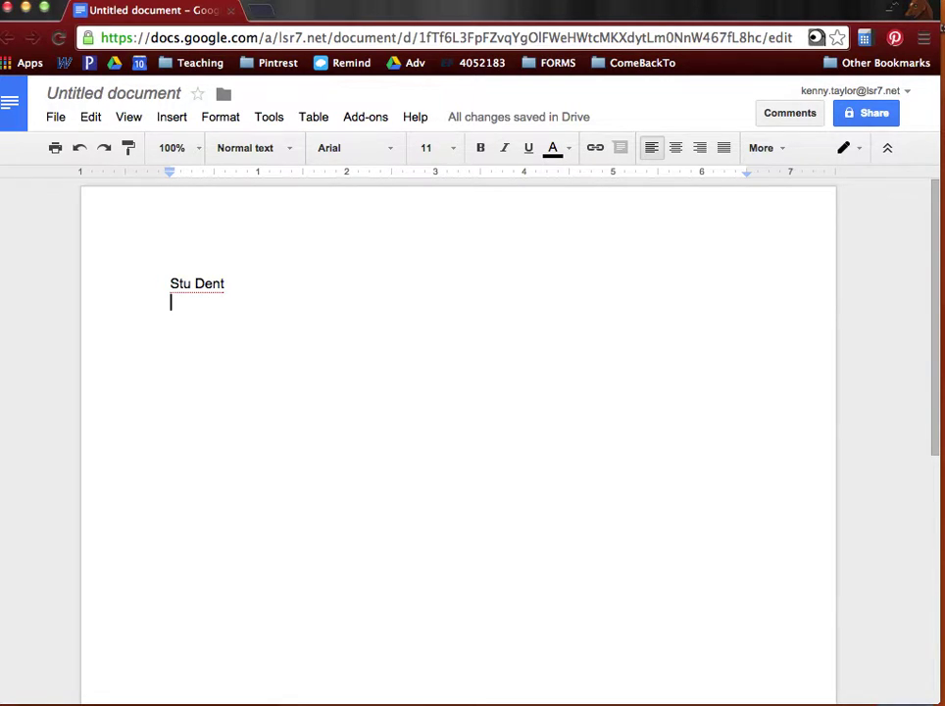
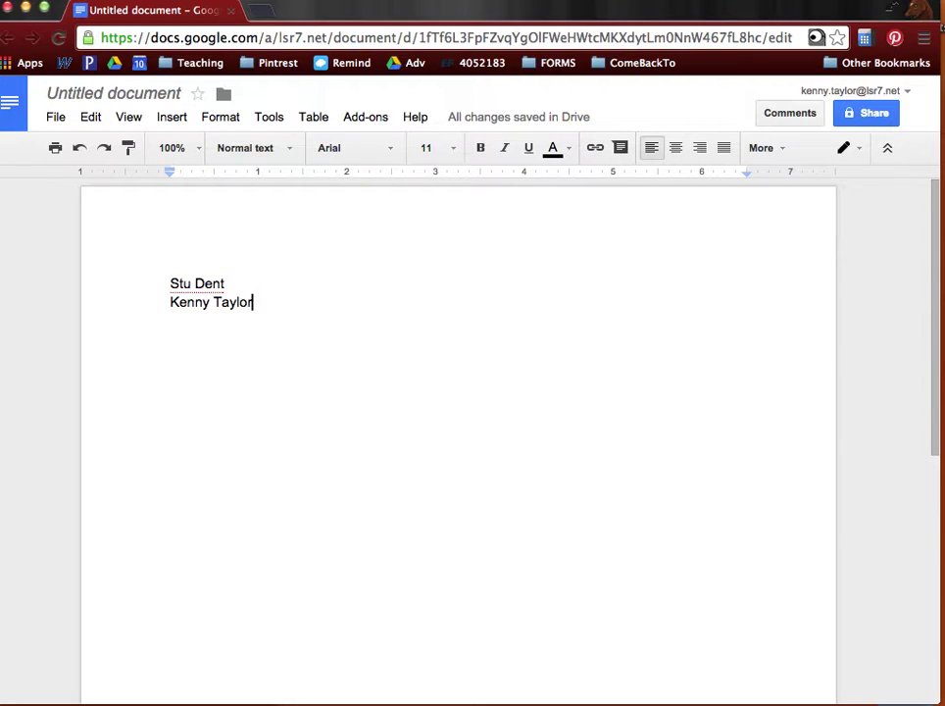
key("Return")
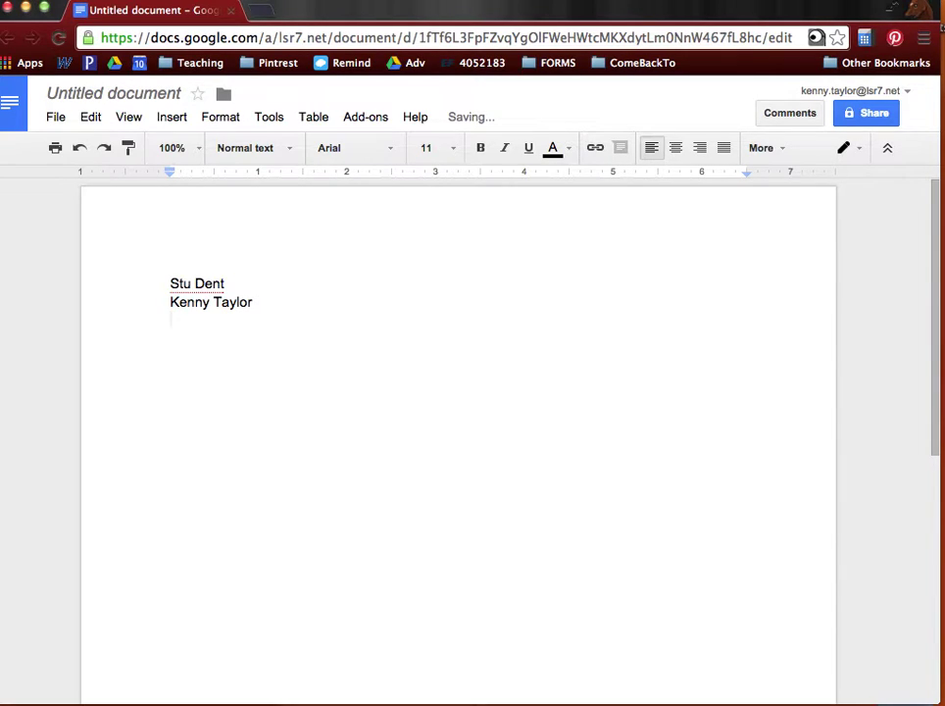
type("Engli")
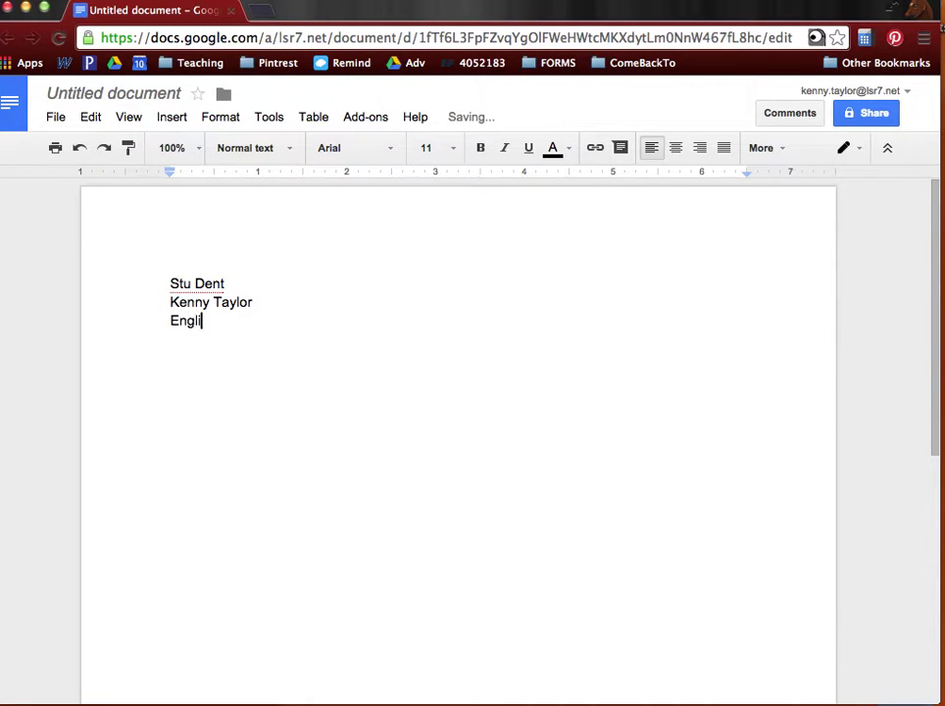
type("sh Language Arts")
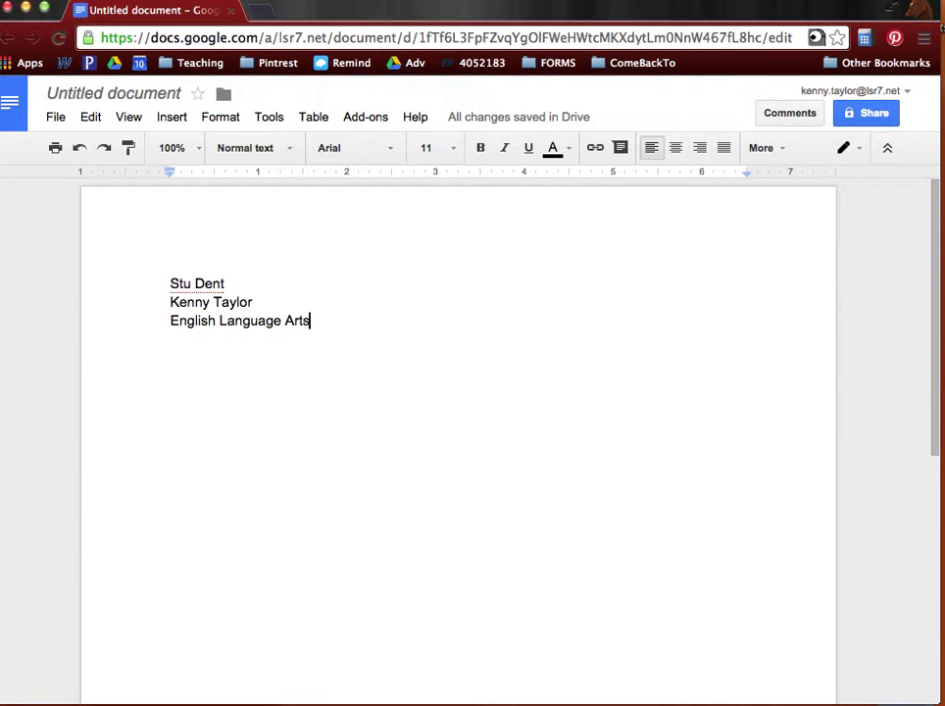
key("Return")
type("20 March")
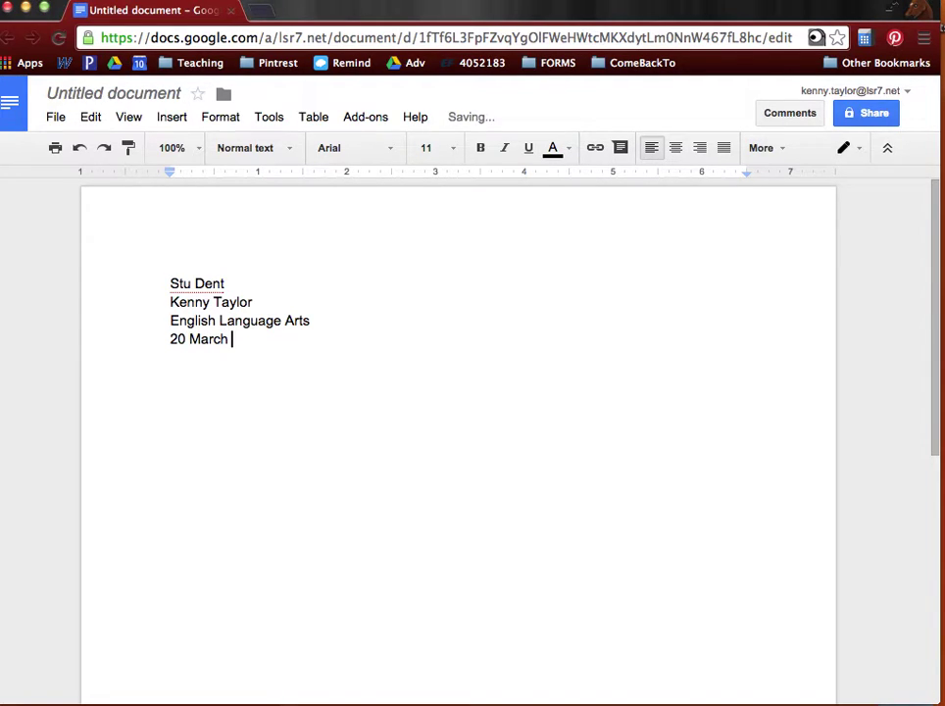
type(" 2014")
key("Return")
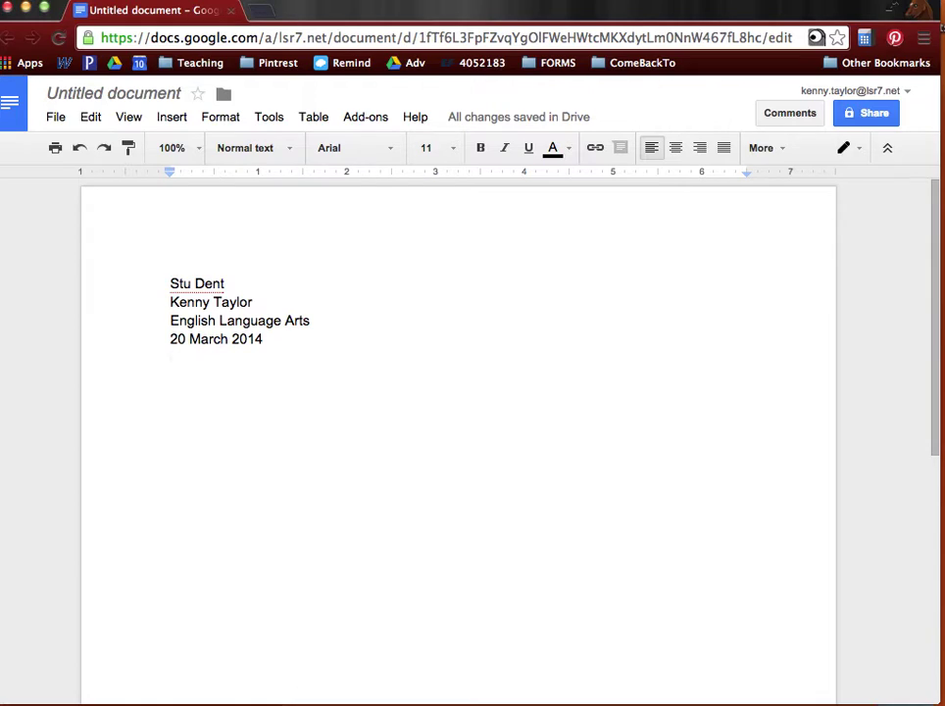
Add a centered 'Title' line, then start a left-aligned, tab-indented line below it
type("Title")
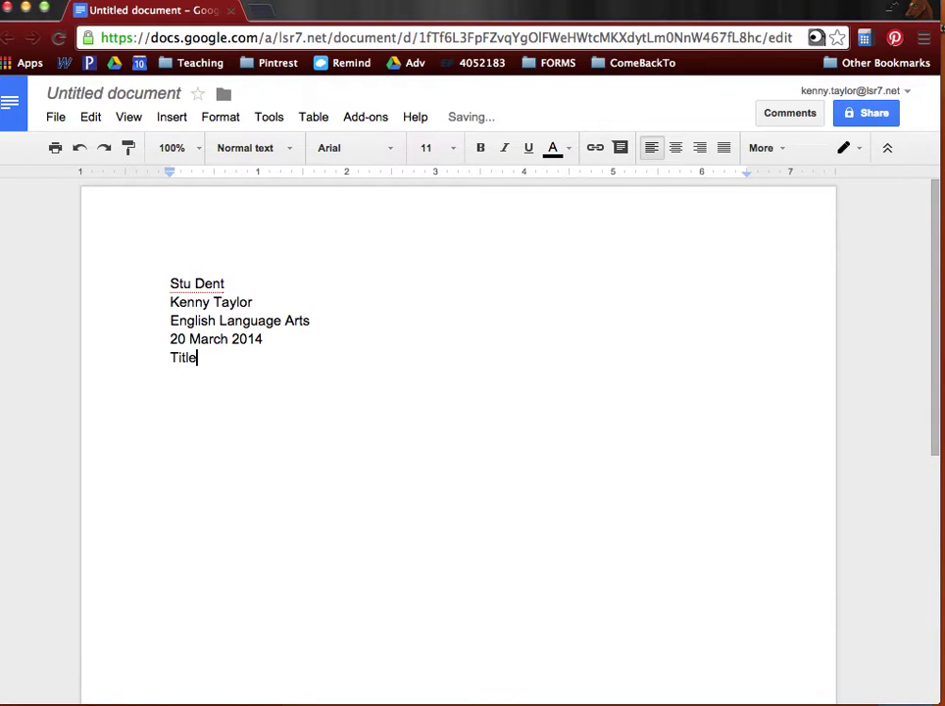
left_click(674, 154)
key("Return")
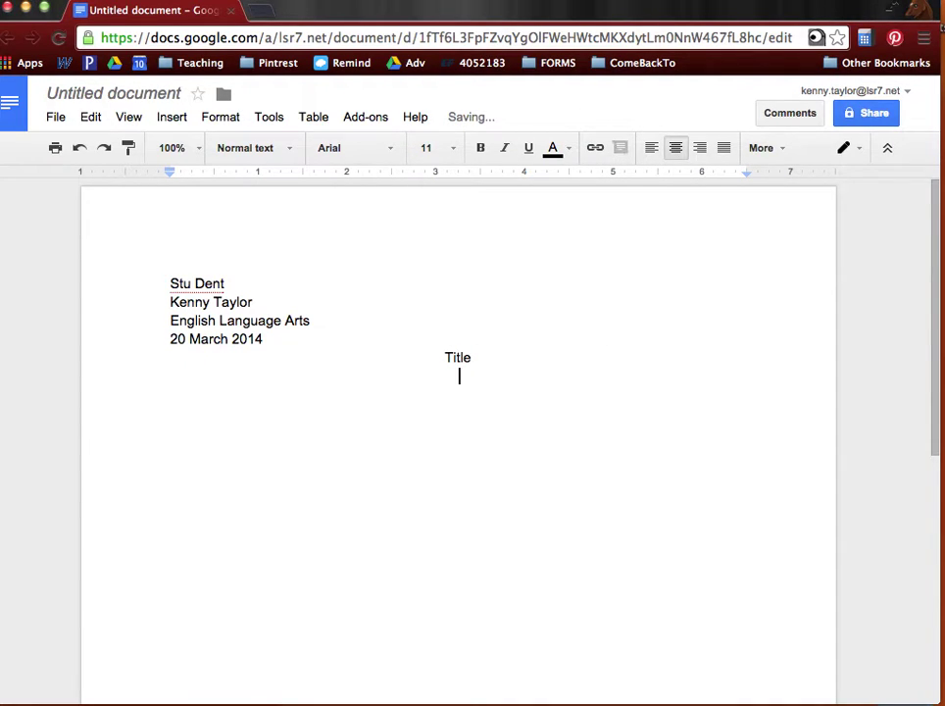
left_click(653, 153)
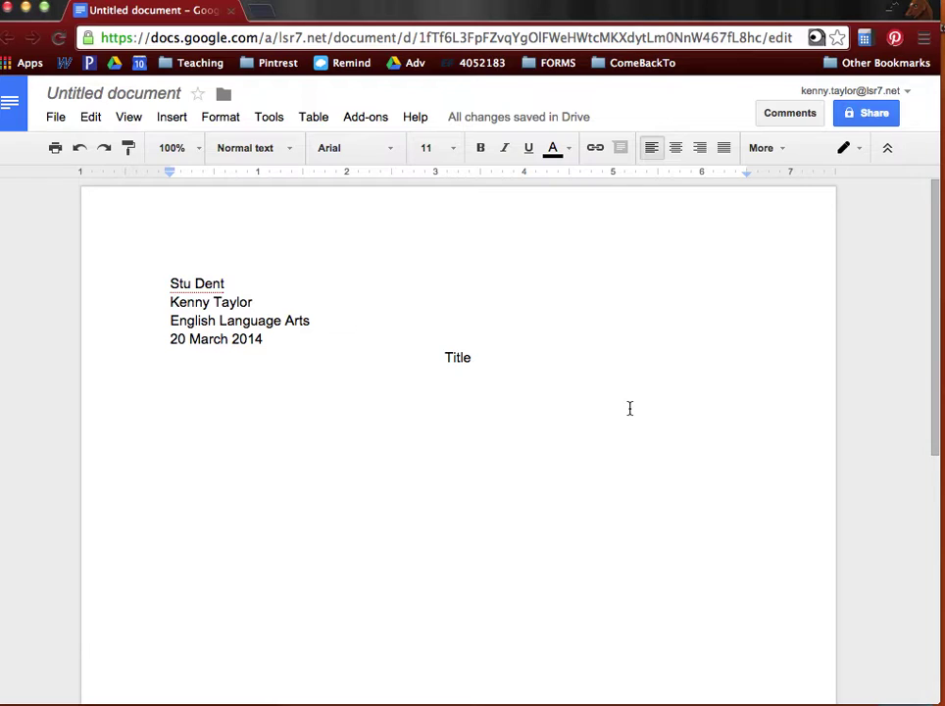
key("Tab")
type("weofpkncqekwfdjpqw;f")
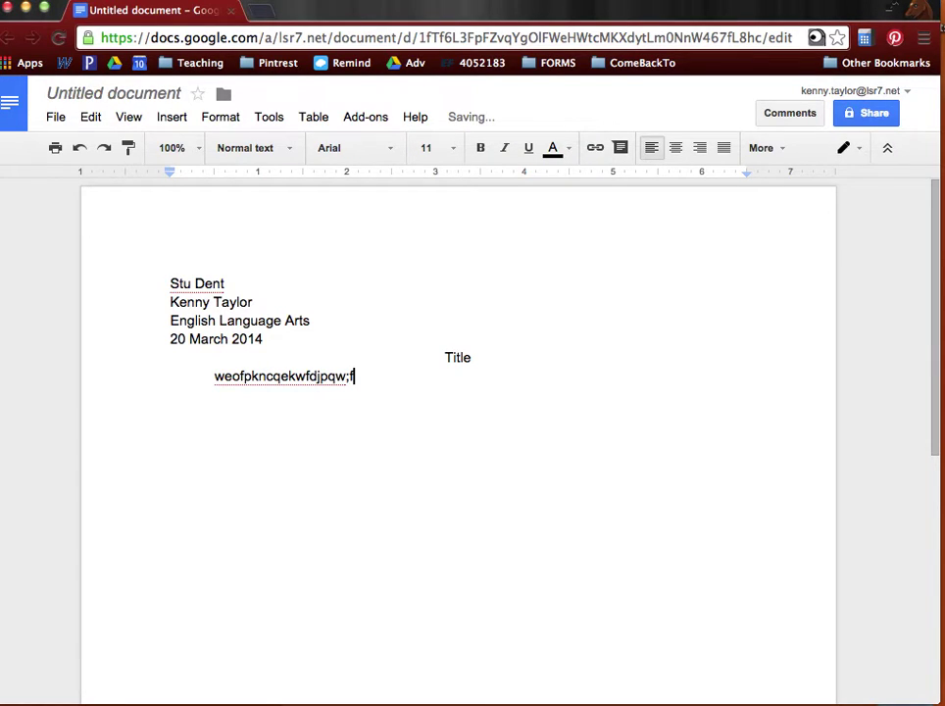
key("Return")
key("Tab")
key("BackSpace")
key("Return")
type("wefjwbnefl")
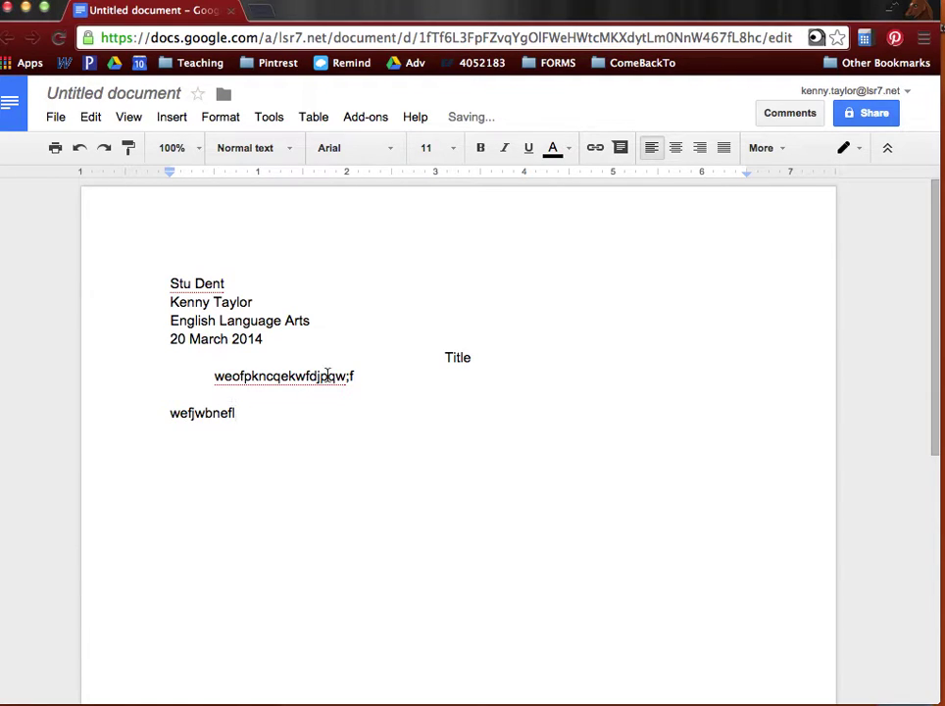
left_click_drag(291, 445, 212, 379)
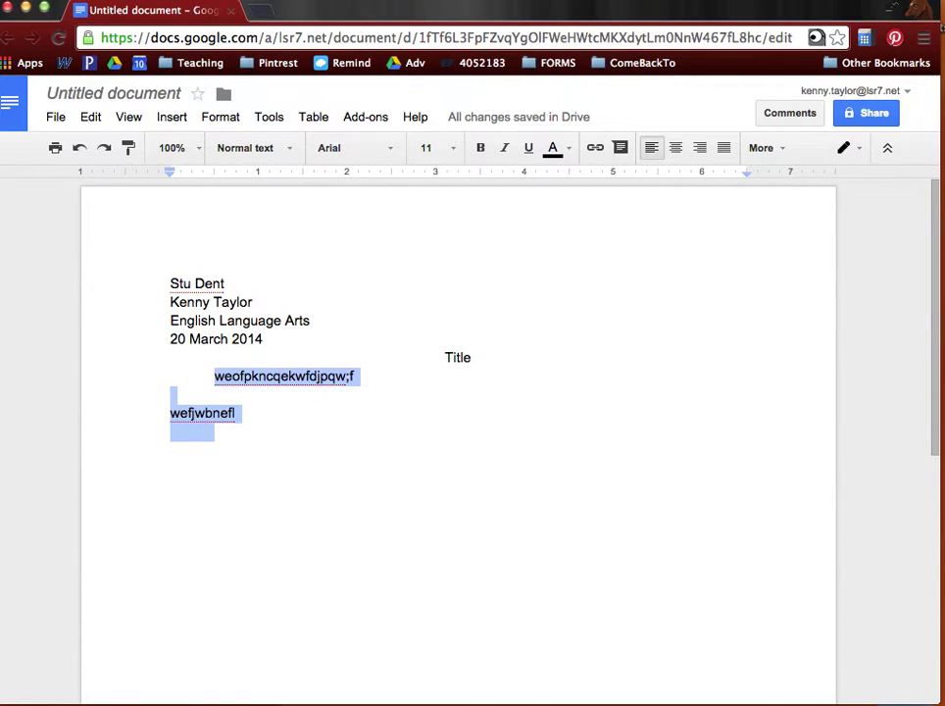
key("BackSpace")
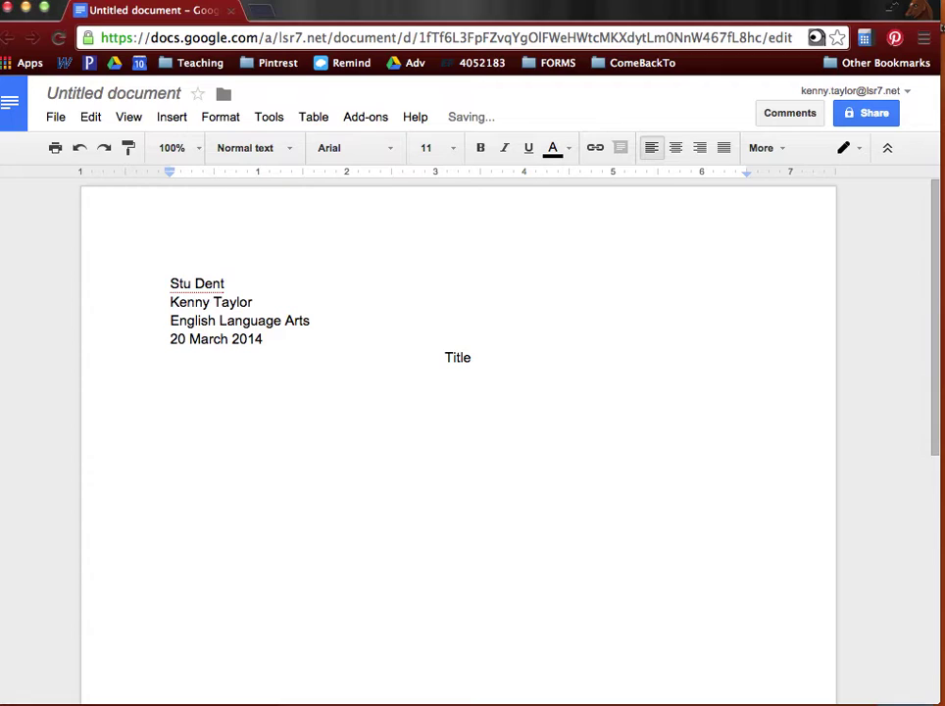
Change all document text, including heading and Title, to Times New Roman 12 pt
double_click(460, 360)
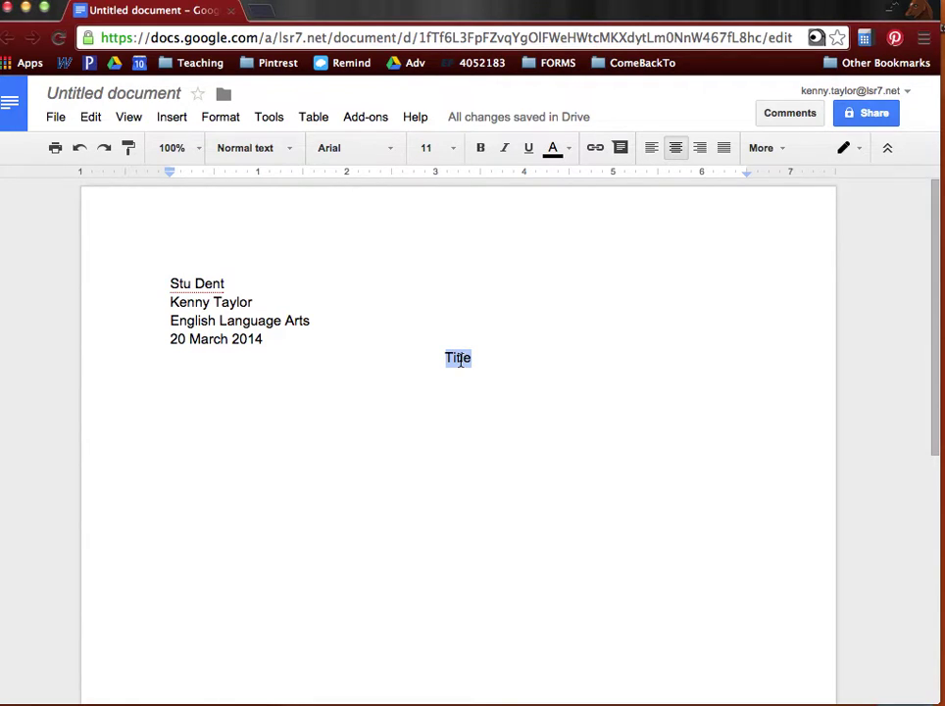
key("super+a")
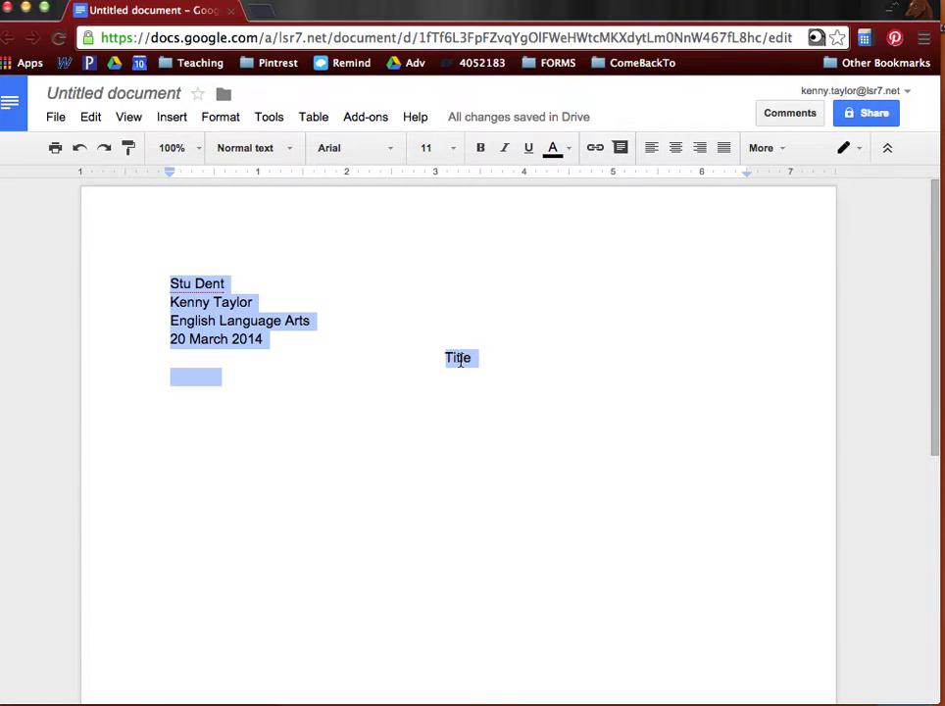
left_click(376, 149)
left_click(377, 191)
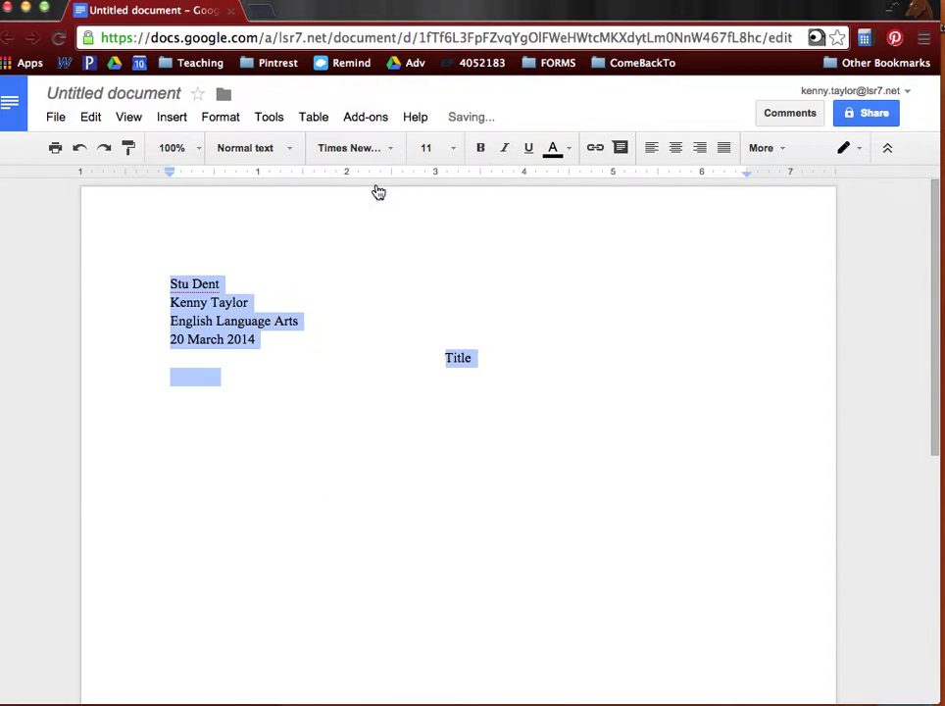
left_click(453, 151)
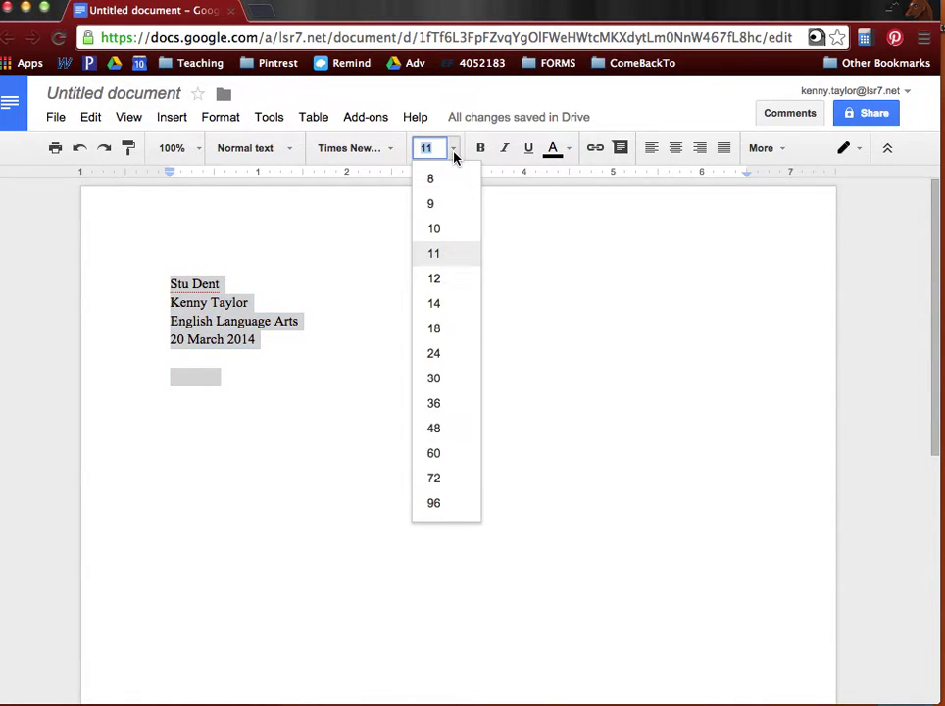
left_click(438, 282)
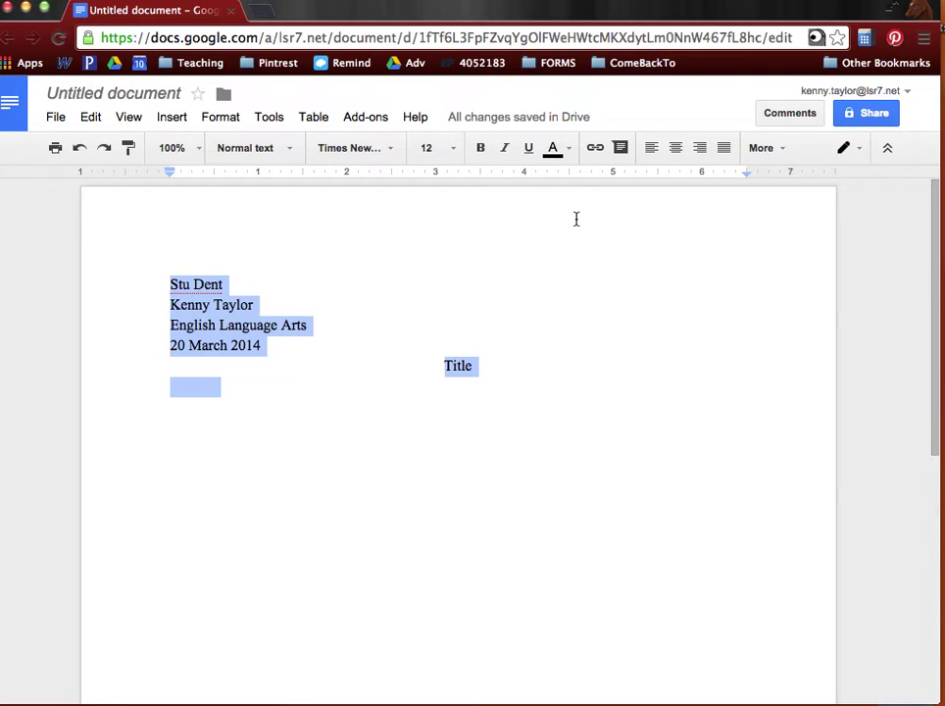
left_click(772, 151)
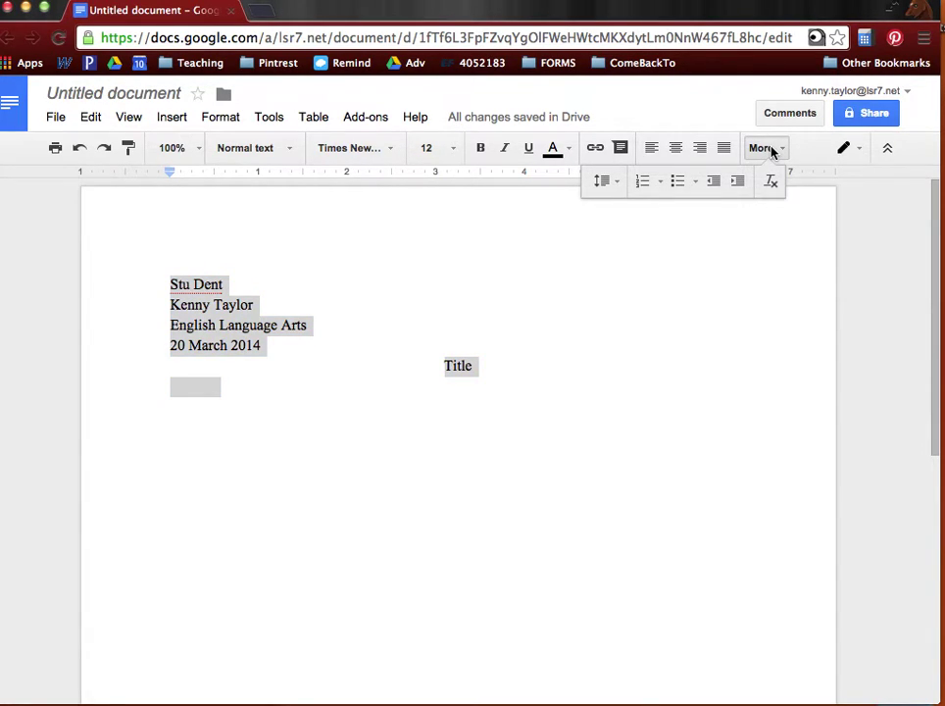
Double-space the whole document and leave the caret on the empty line below Title
left_click(605, 184)
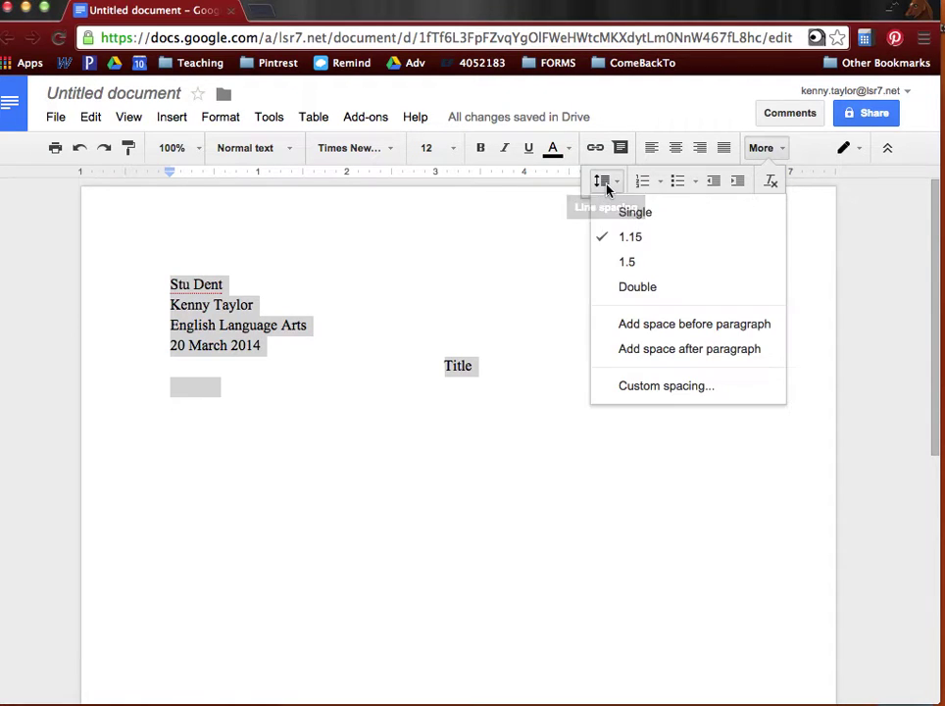
left_click(639, 288)
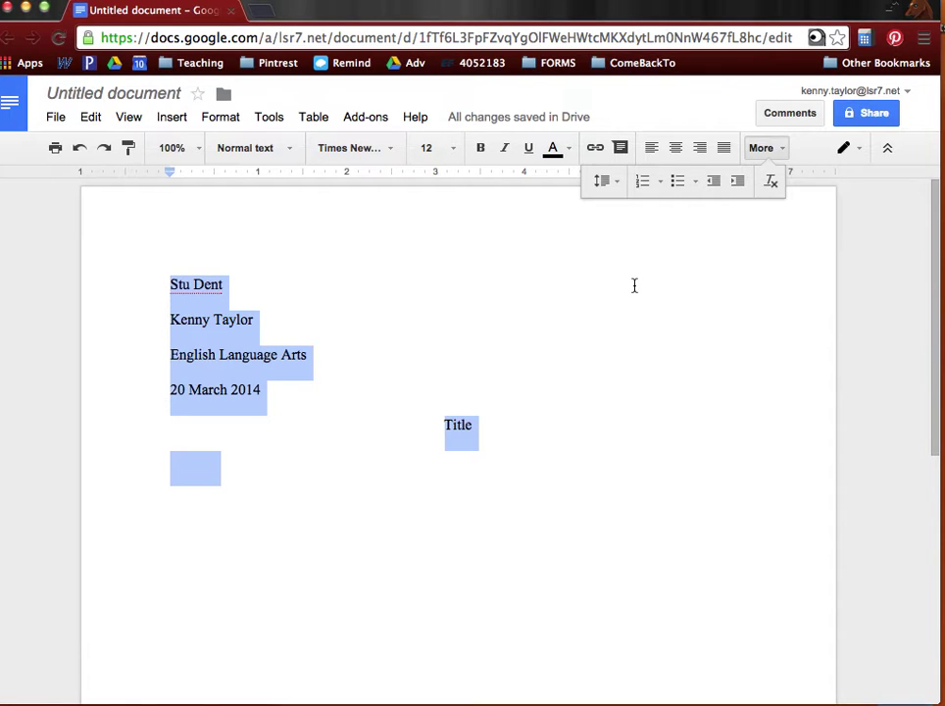
left_click(344, 474)
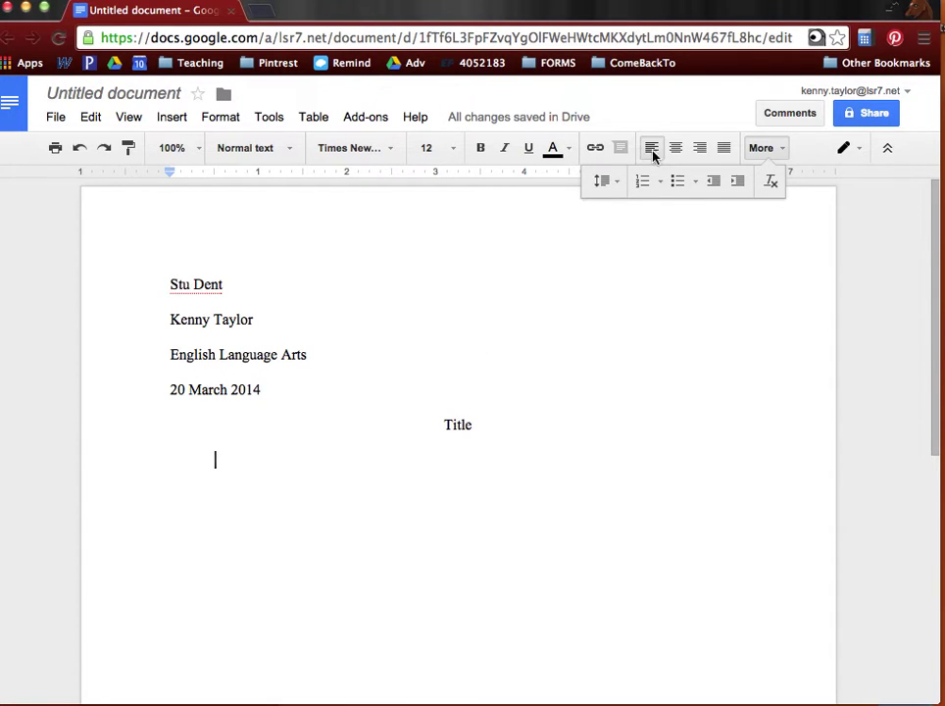
left_click(761, 153)
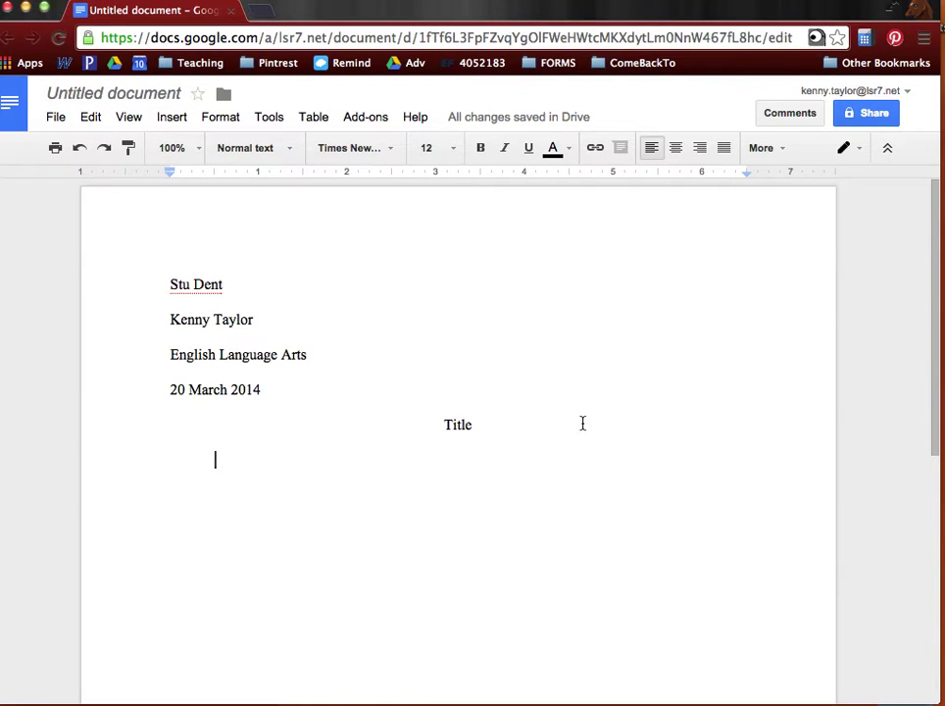
Insert automatic page numbers at the top of every page
left_click(174, 118)
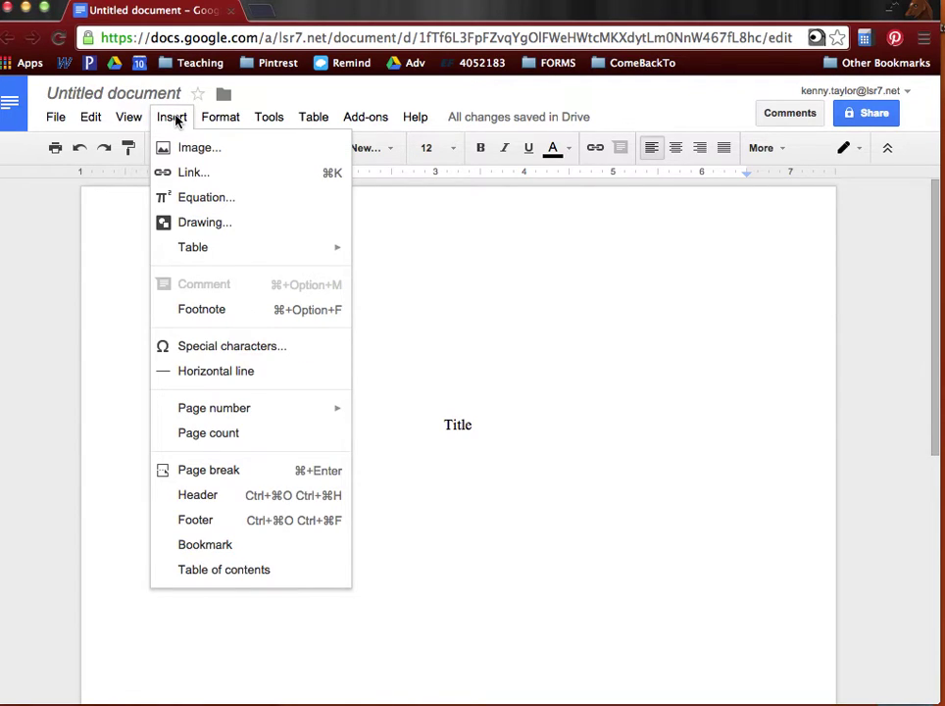
mouse_move(238, 411)
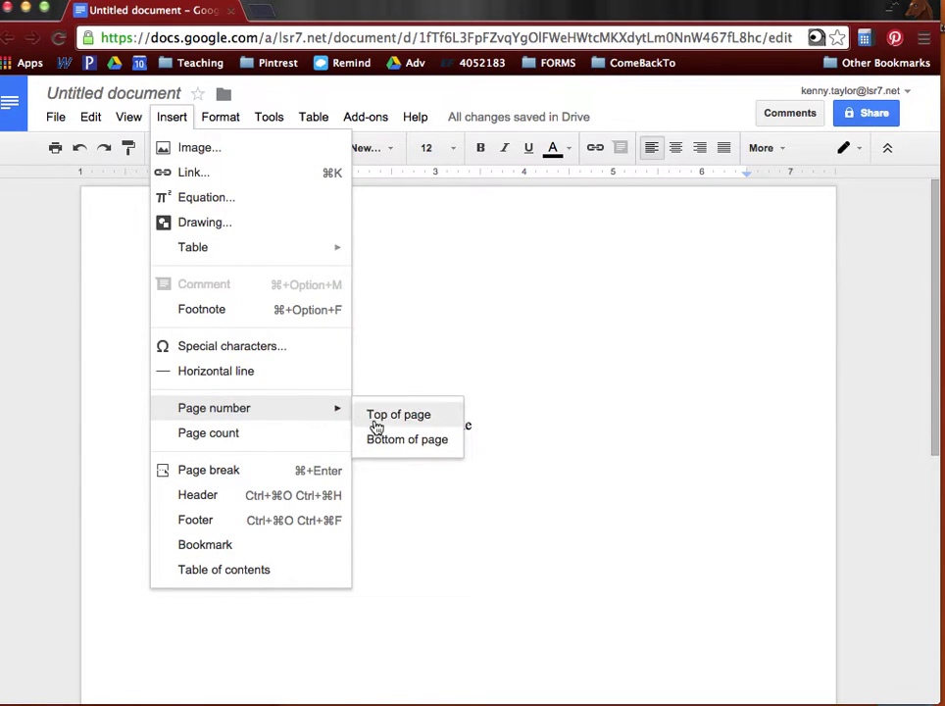
left_click(392, 415)
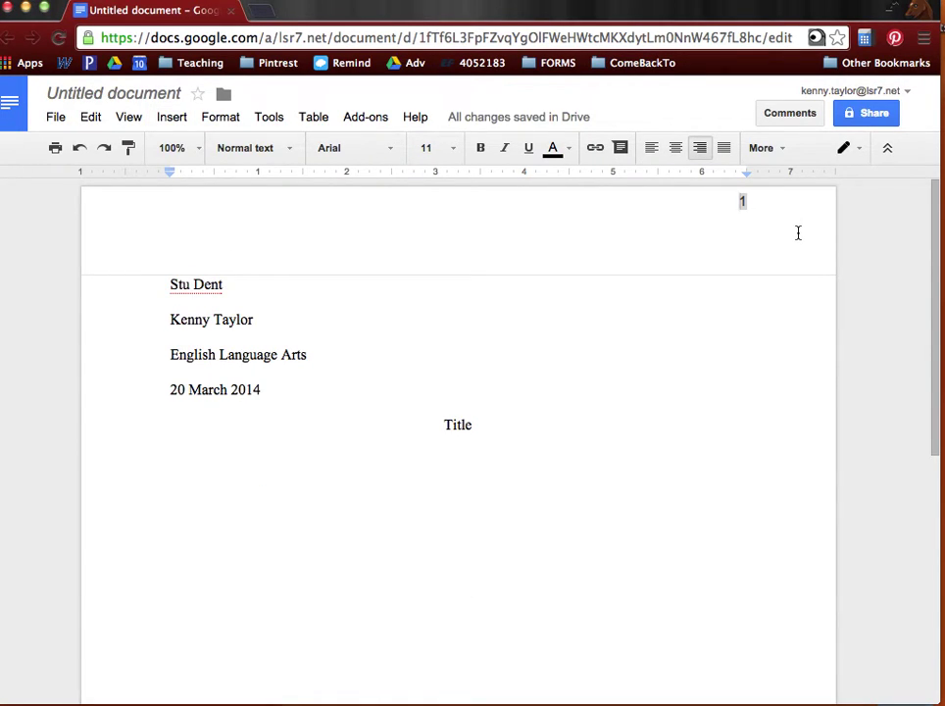
Add a page break below Title so a second page shows page number 2
scroll(799, 233, "down", 1)
key("ctrl+z")
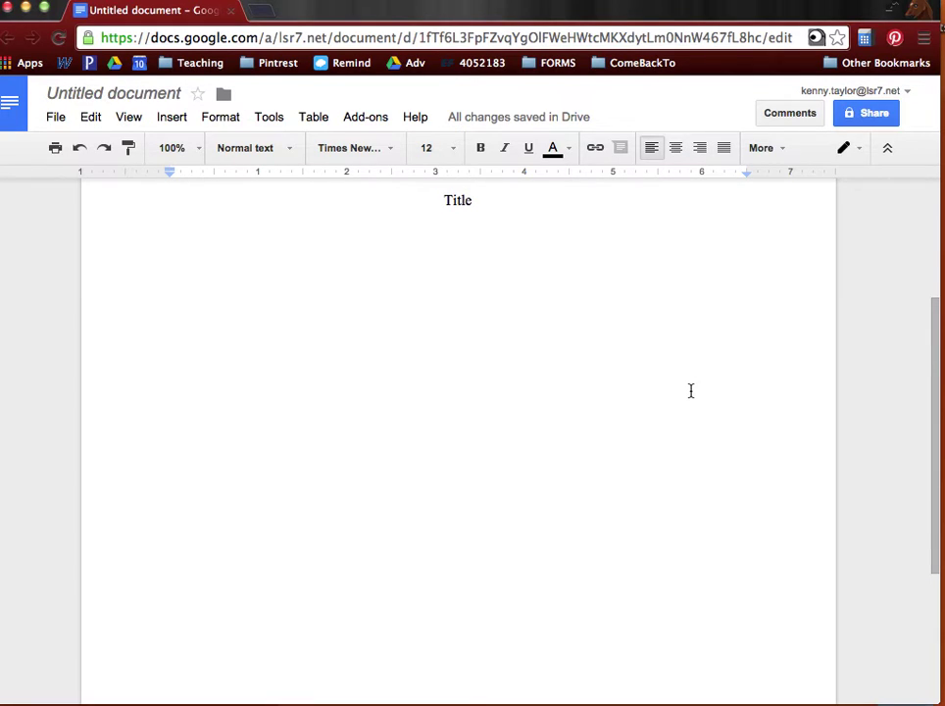
key("ctrl+Return")
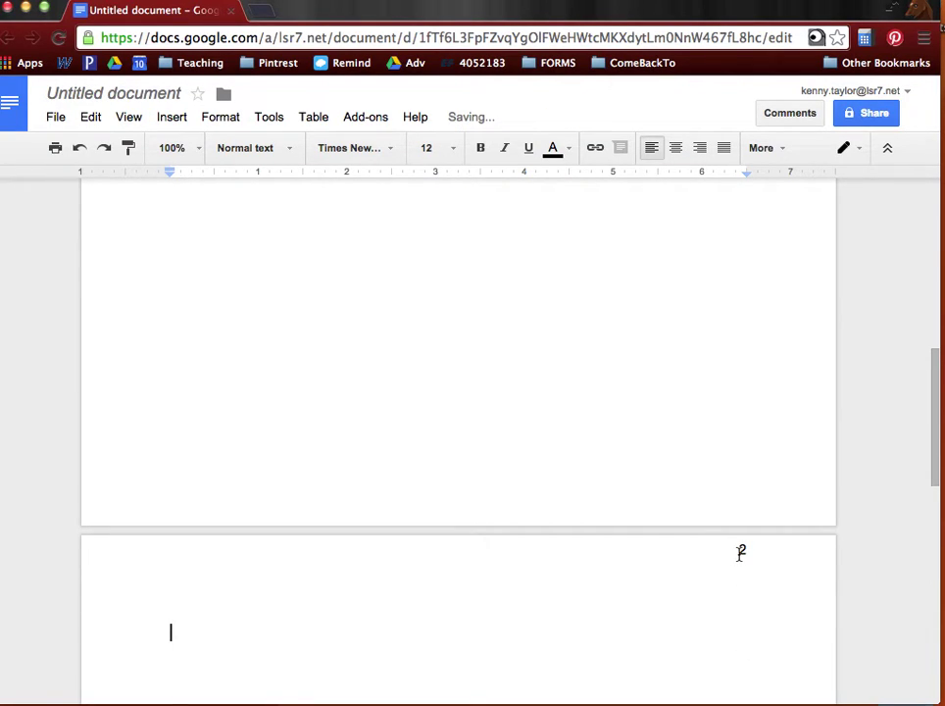
scroll(707, 554, "up", 10)
left_click(726, 203)
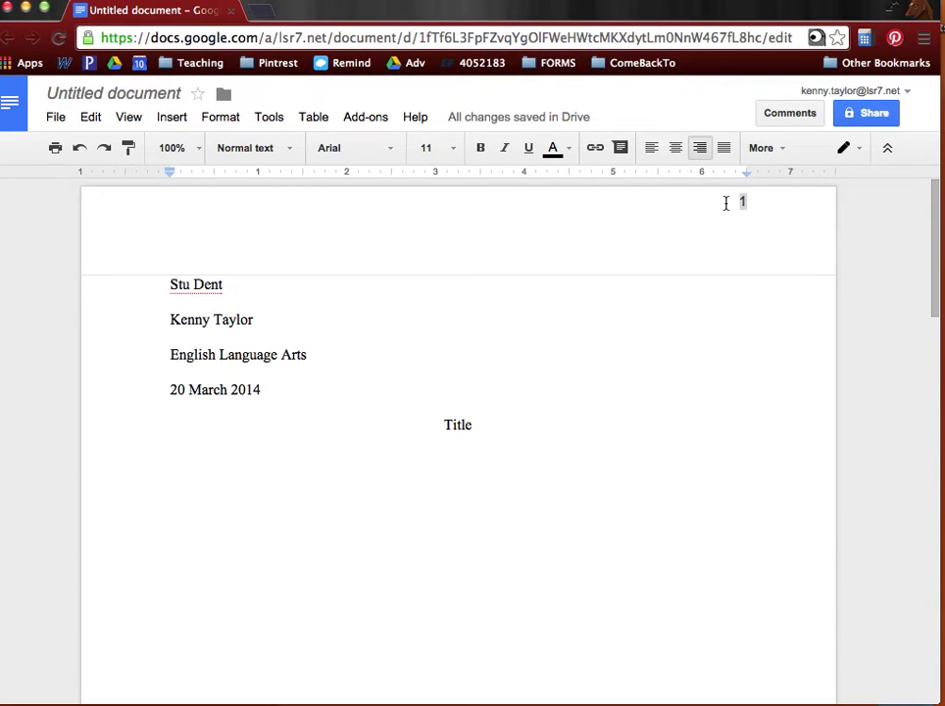
Put the student's surname before the page number and format the header as Times New Roman 12
type("Dent")
key("super+a")
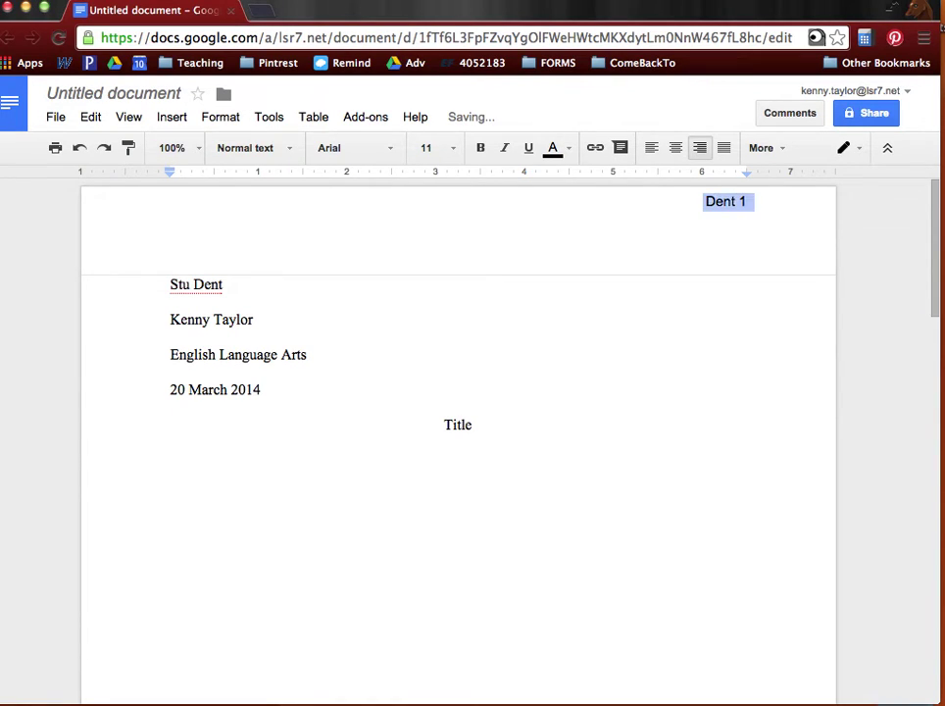
left_click(374, 149)
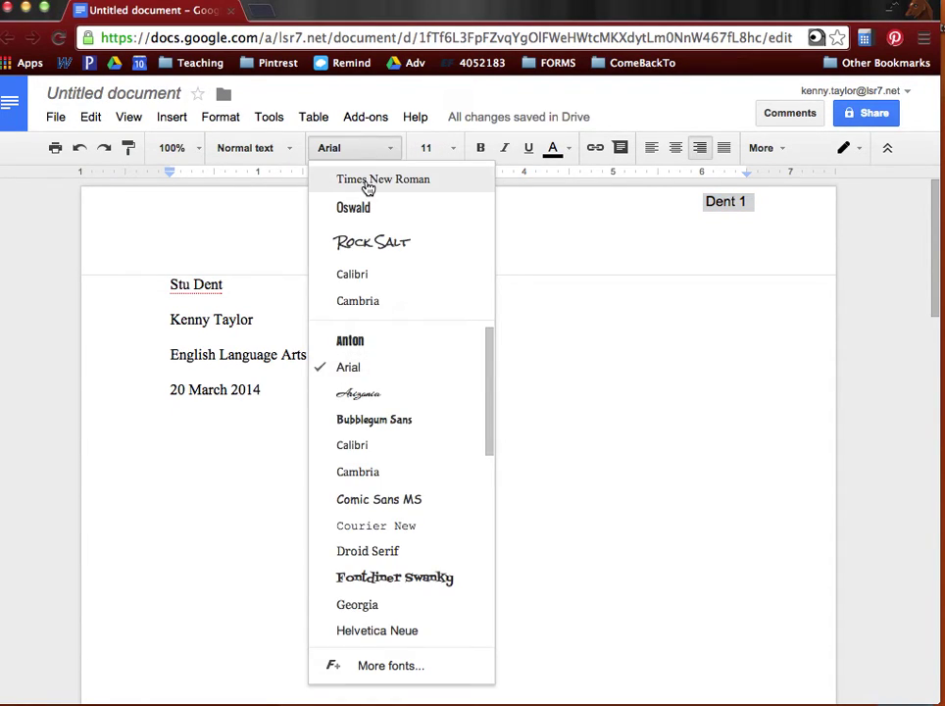
left_click(368, 180)
left_click(452, 149)
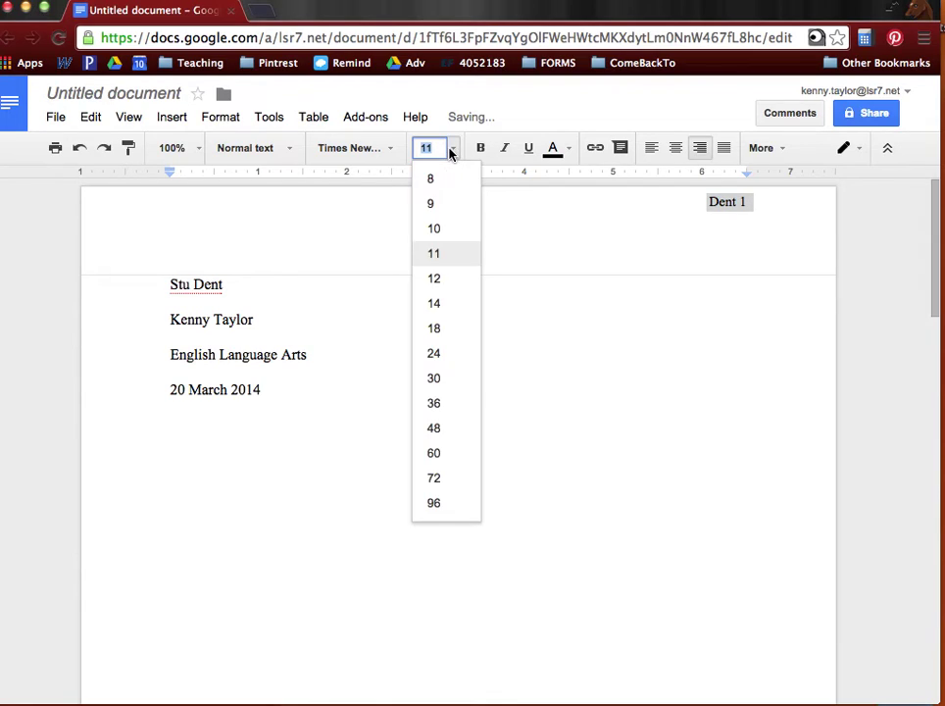
left_click(441, 280)
Type placeholder body text on the empty line below Title
left_click(437, 369)
left_click(504, 480)
type("wogfiknqewfdc")
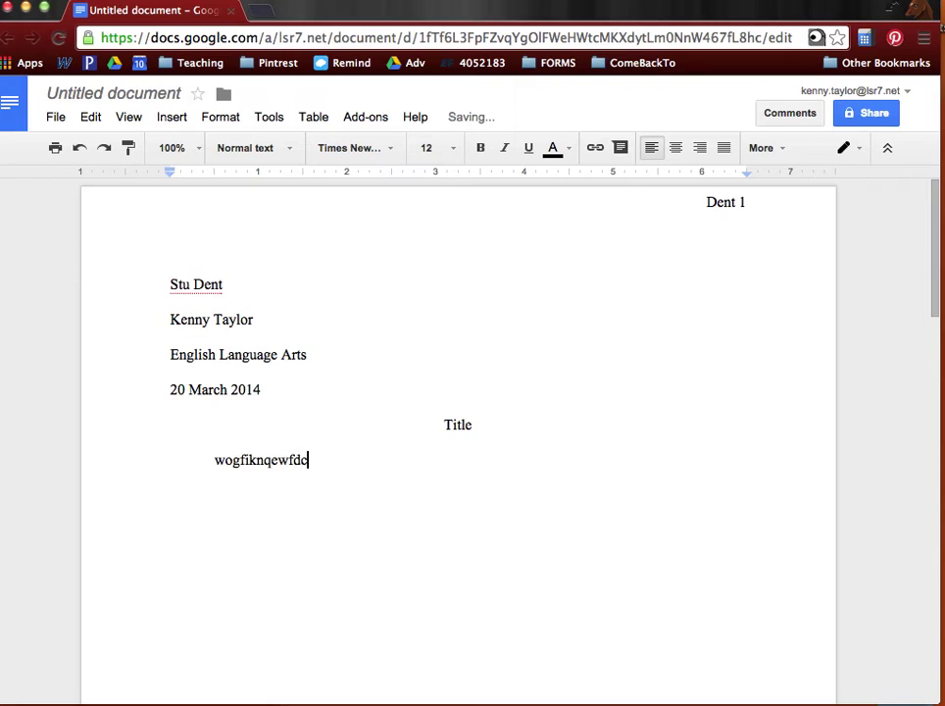
type("mq;ewlfdcj[polq;wmref[capolmqwrfpcaowejsmd")
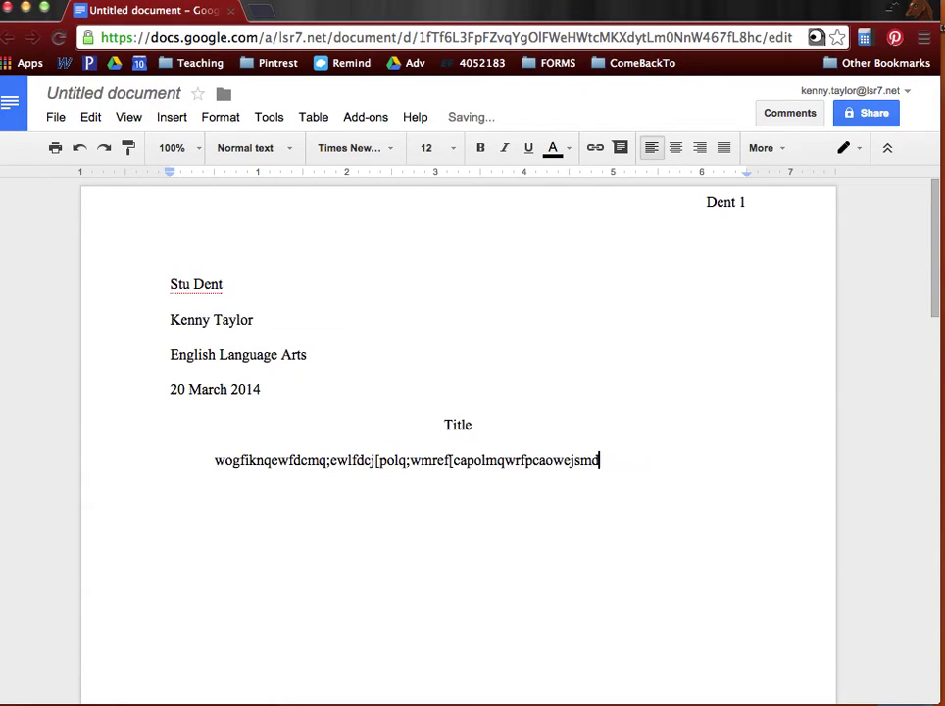
type("f'pawoedjsfm'apwceodfjvck")
Add another line of placeholder text and split the first body line in two
key("Return")
type("[apw;elfmc'apwoesdkfnm'awpeojdfvc'")
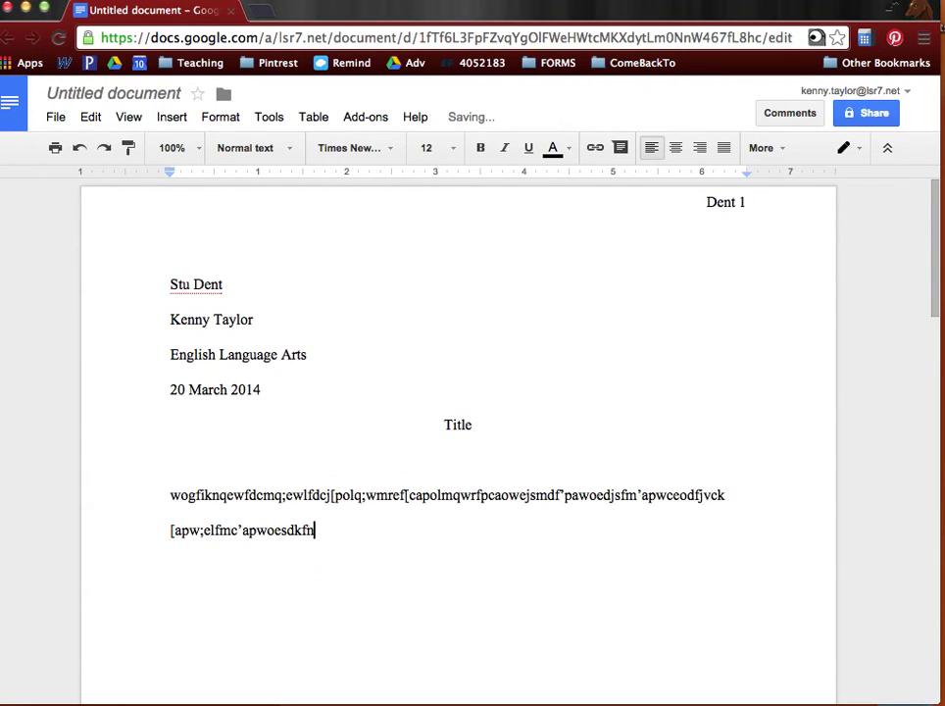
type("paqwoerjdv'pawoejvmd")
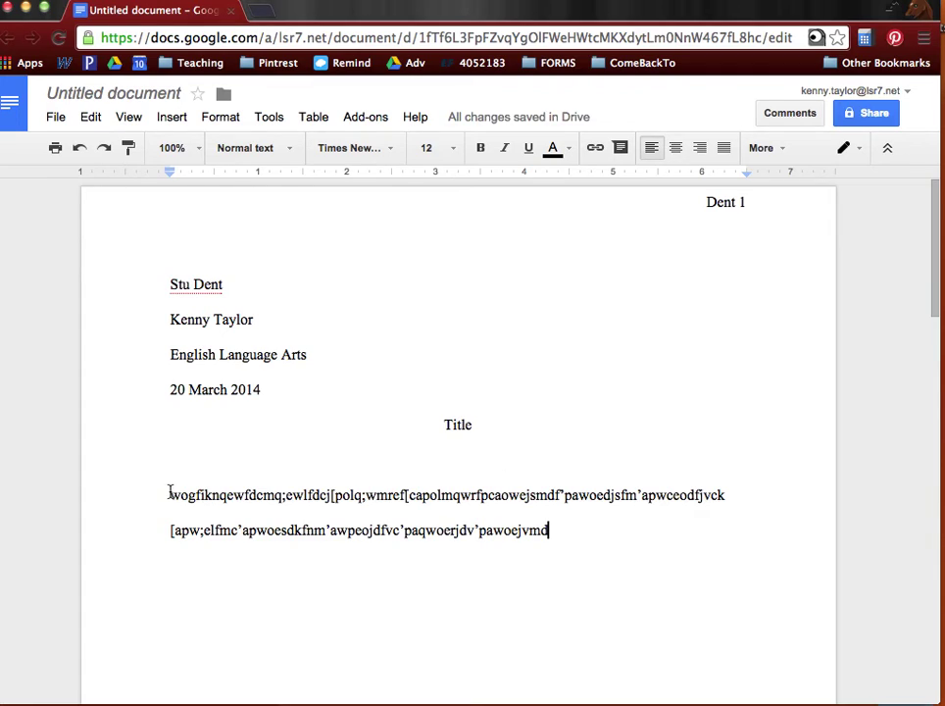
left_click(257, 498)
key("Return")
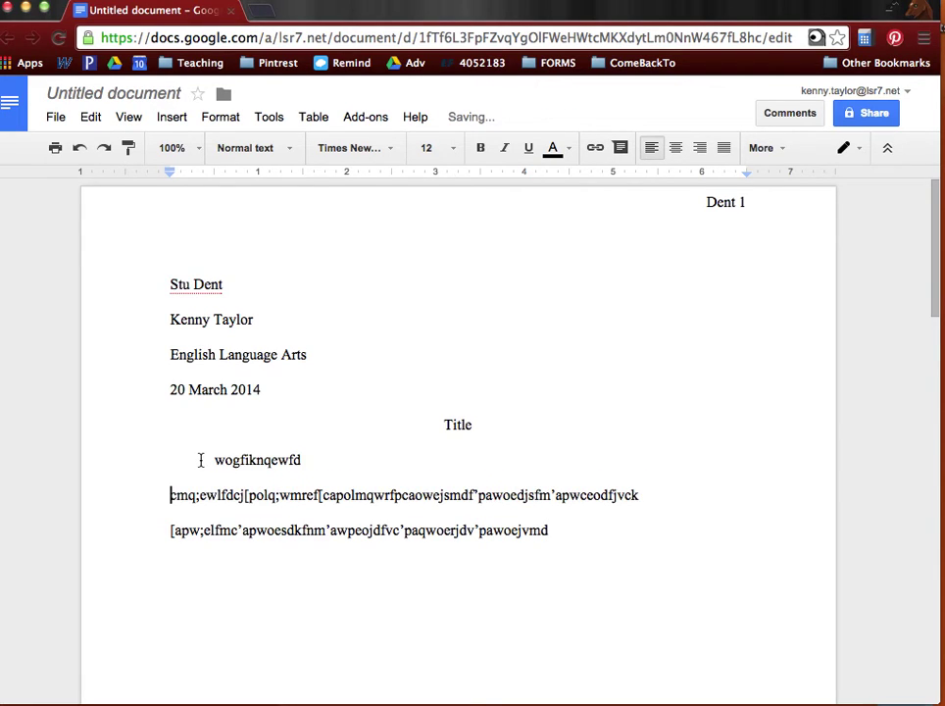
double_click(200, 460)
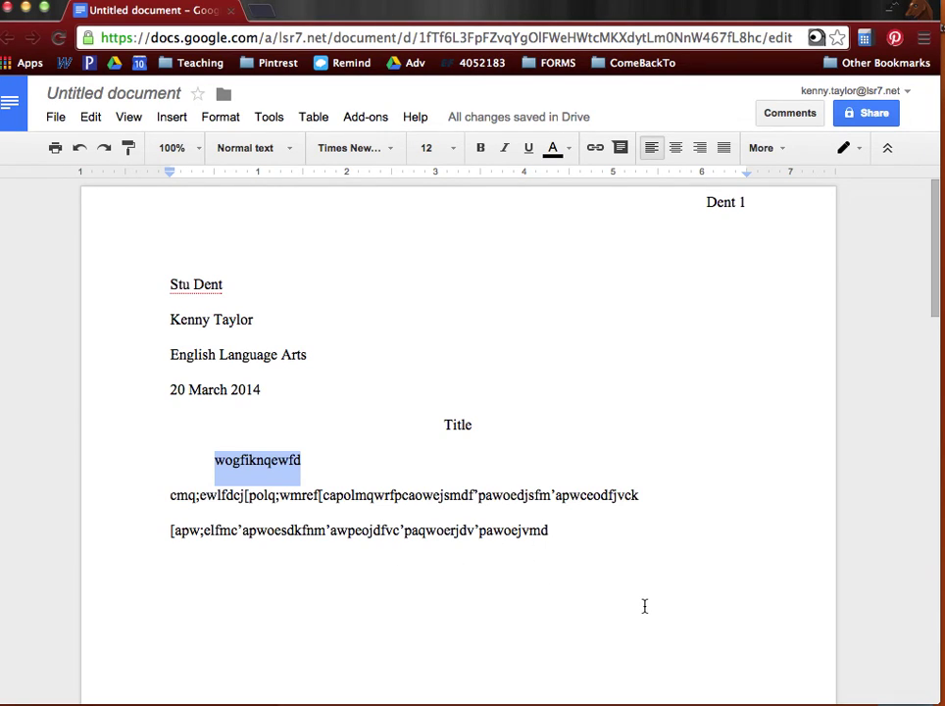
Start a new indented paragraph of placeholder text and begin another line after it
left_click(570, 530)
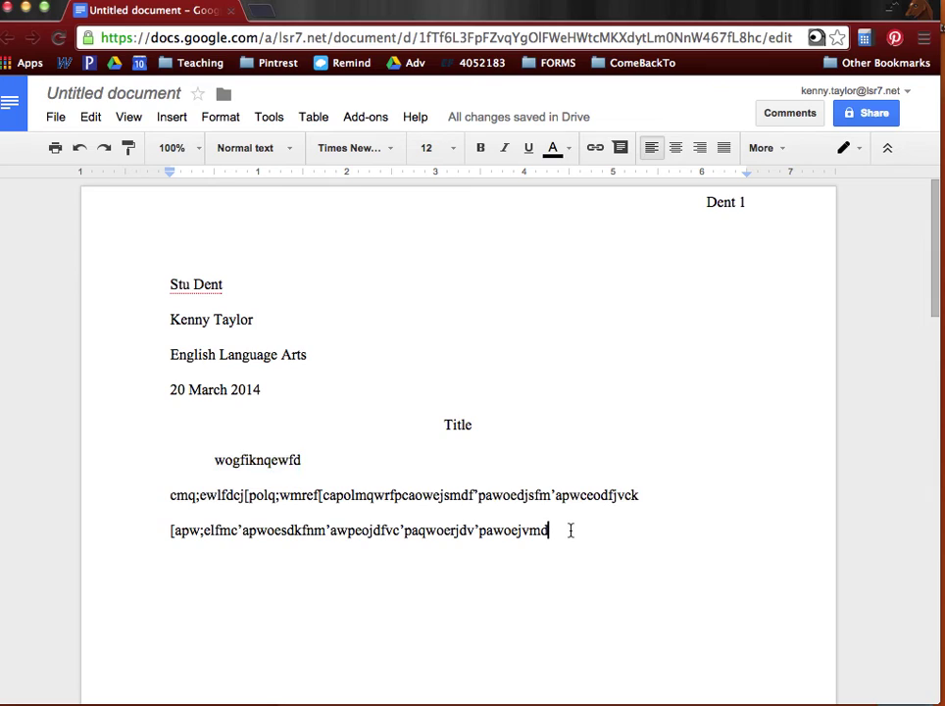
key("Return")
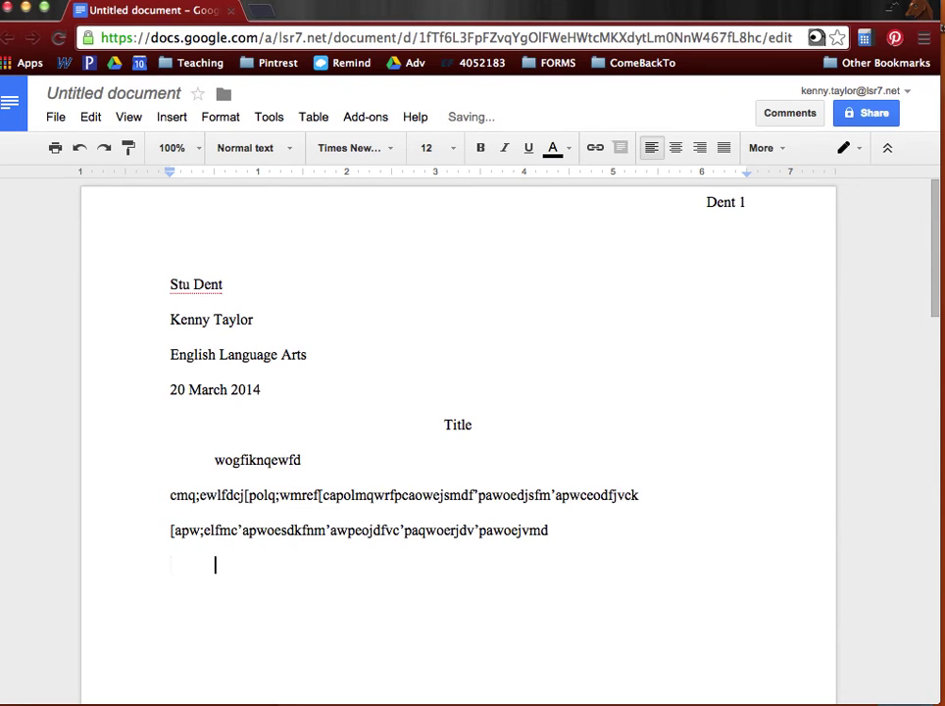
type("3wero'gfikjnawer'pdfocjmqaw'eprfodvjclmaw'erodfjcmv")
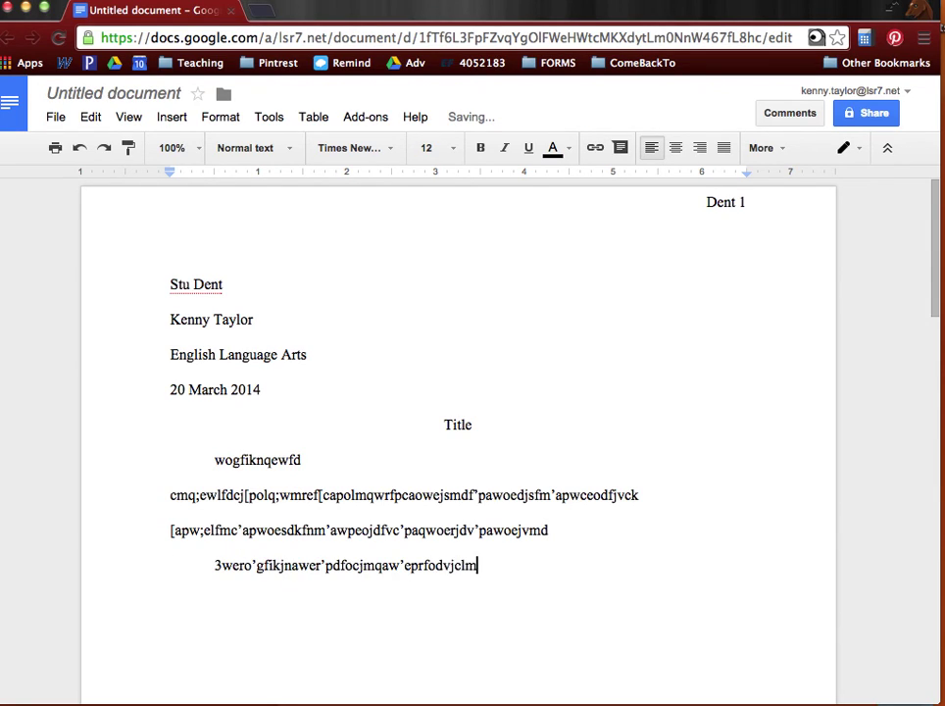
key("Return")
type("p'aq;owerdfjkm'")
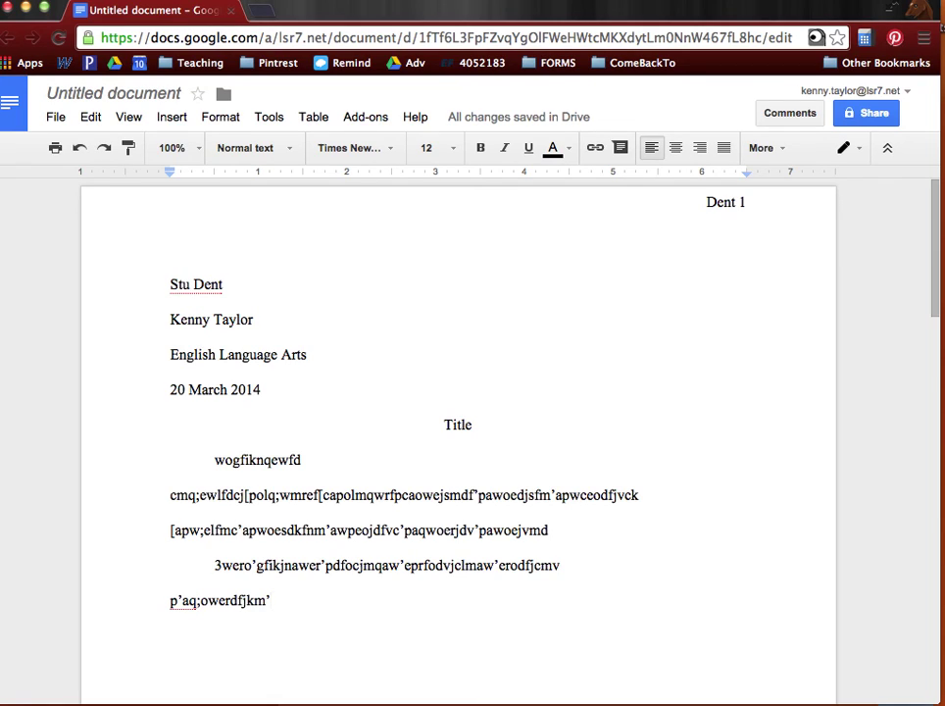